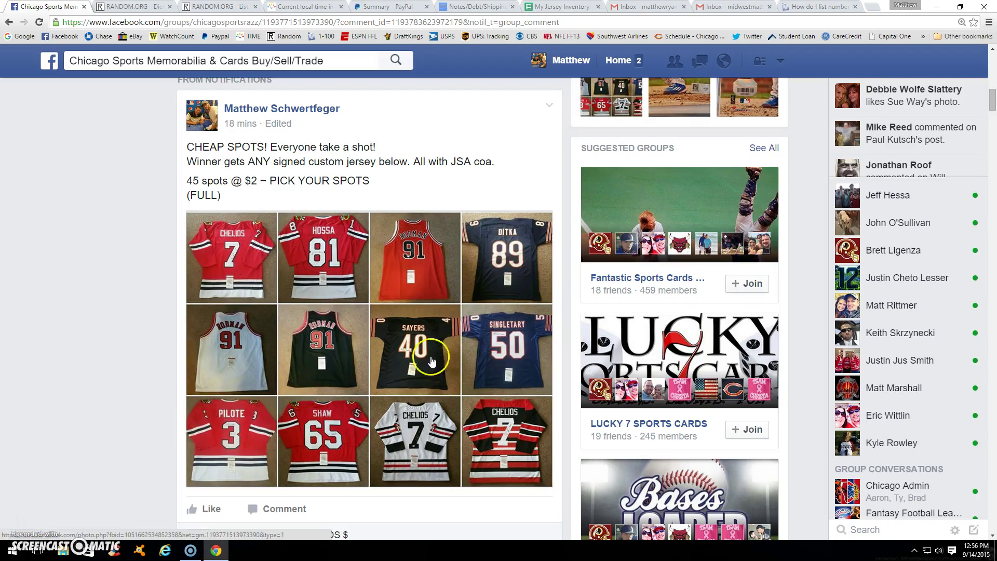
{"action": "scroll", "coordinate": [404, 296], "scroll_direction": "down", "scroll_amount": 5}
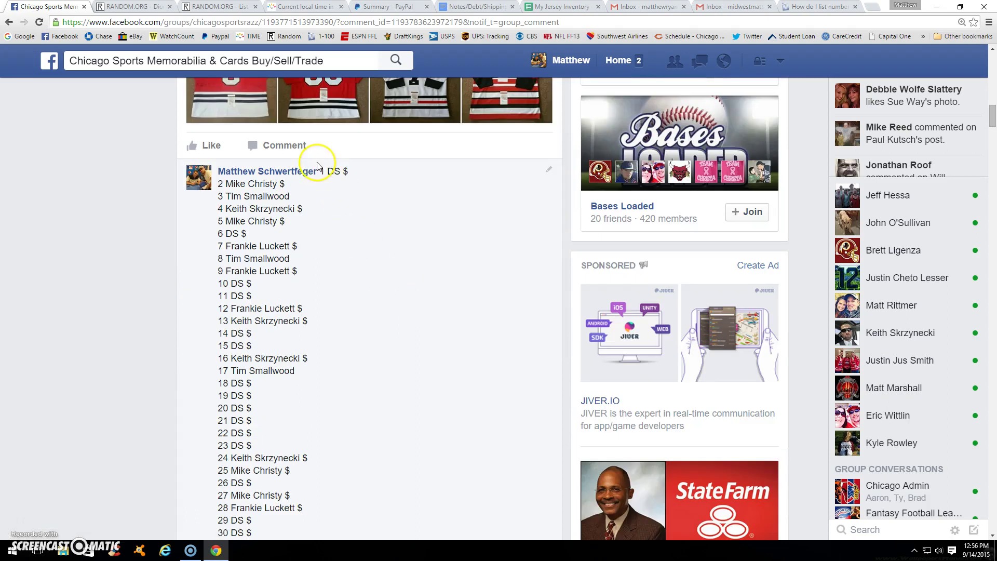
- Copy the giveaway post's full numbered list of all 45 jersey spots
{"action": "mouse_move", "coordinate": [320, 171]}
{"action": "left_mouse_down"}
{"action": "mouse_move", "coordinate": [372, 555]}
{"action": "mouse_move", "coordinate": [345, 359]}
{"action": "left_mouse_up"}
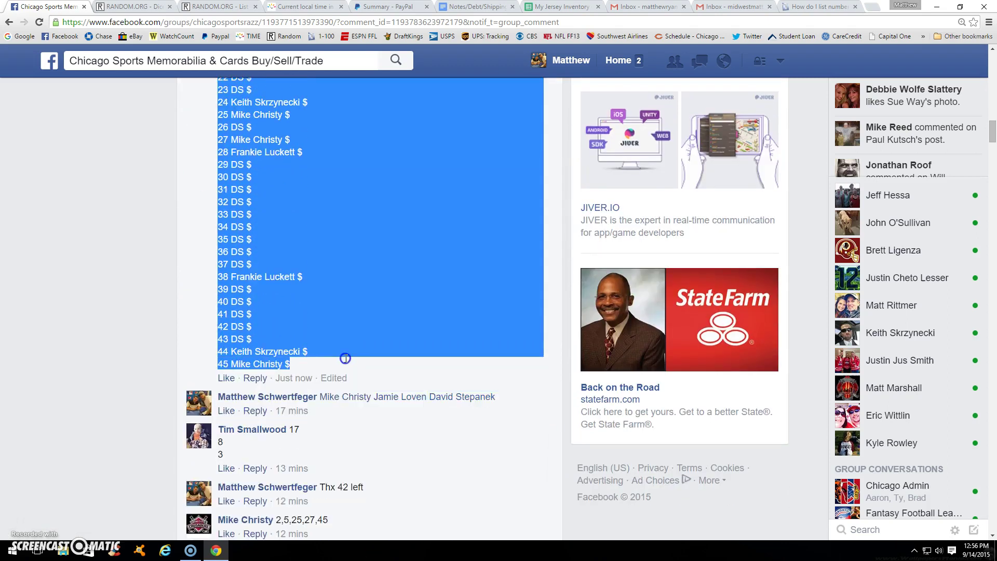
{"action": "right_click", "coordinate": [335, 323]}
{"action": "left_click", "coordinate": [355, 347]}
{"action": "scroll", "coordinate": [342, 327], "scroll_direction": "down", "scroll_amount": 8}
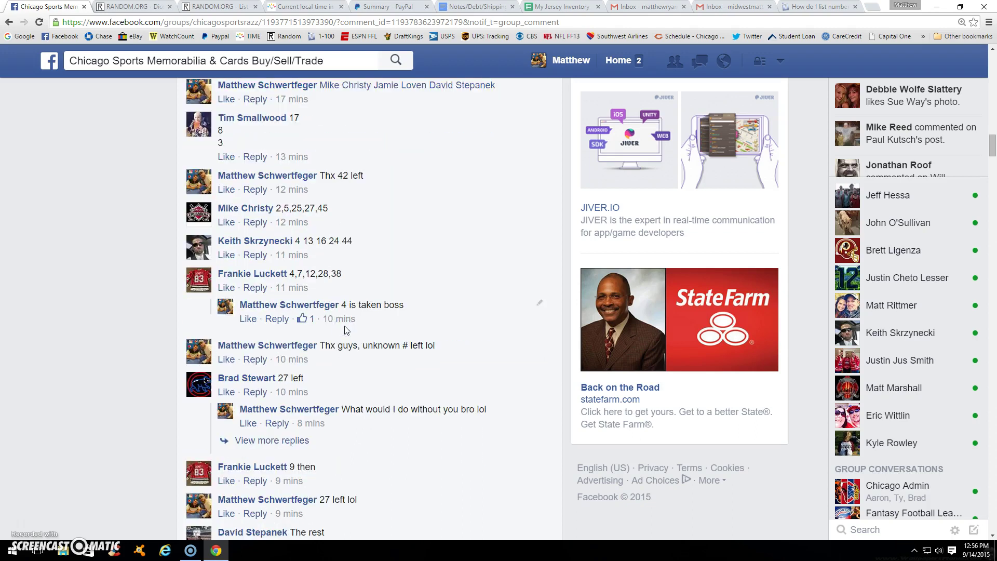
{"action": "scroll", "coordinate": [345, 326], "scroll_direction": "down", "scroll_amount": 3}
{"action": "scroll", "coordinate": [346, 326], "scroll_direction": "down", "scroll_amount": 5}
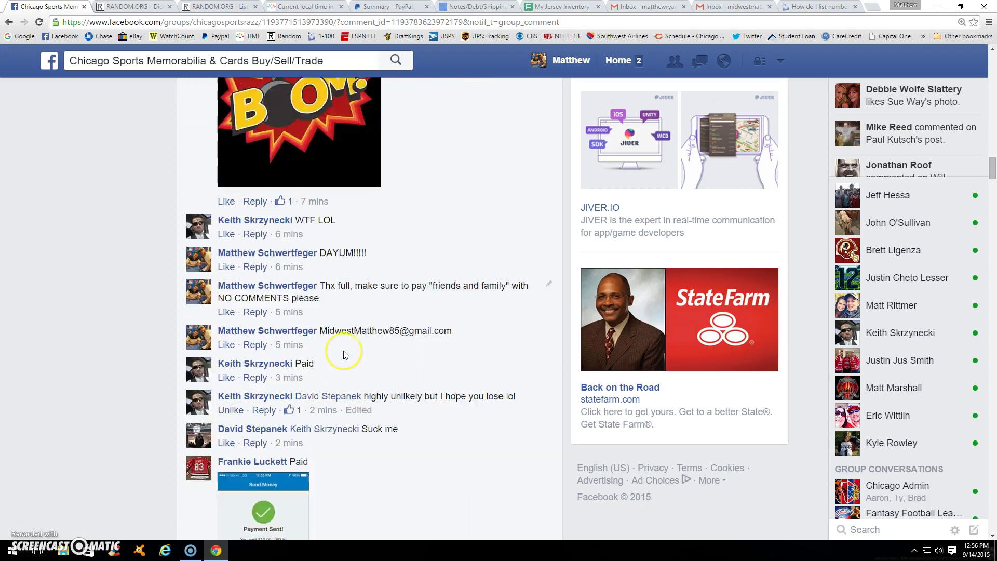
{"action": "scroll", "coordinate": [345, 343], "scroll_direction": "down", "scroll_amount": 3}
{"action": "scroll", "coordinate": [345, 356], "scroll_direction": "up", "scroll_amount": 2}
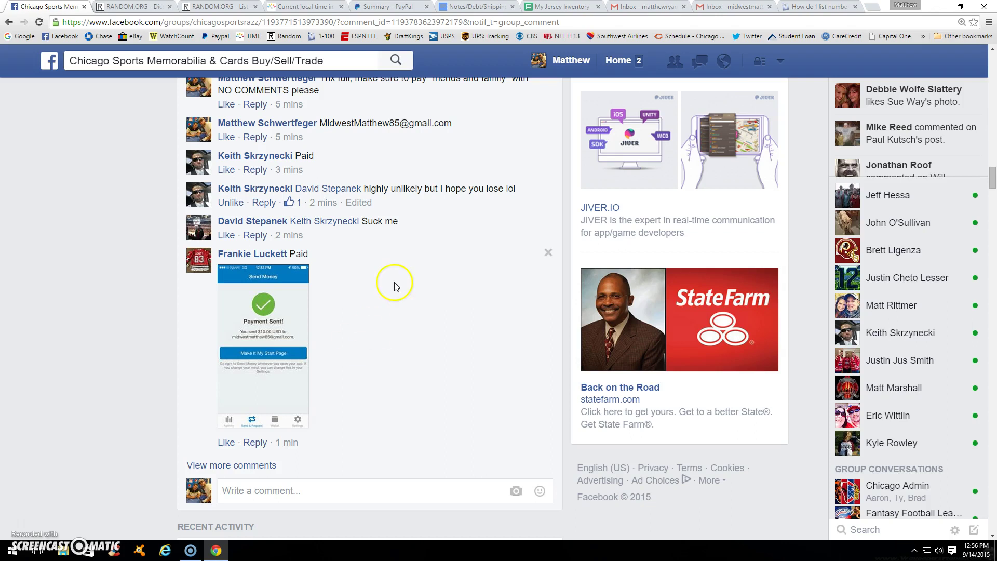
- Load the remaining comments, post 'LIVE' on the thread, then bring up the Chicago clock
{"action": "left_click", "coordinate": [242, 465]}
{"action": "type", "text": "LIVE"}
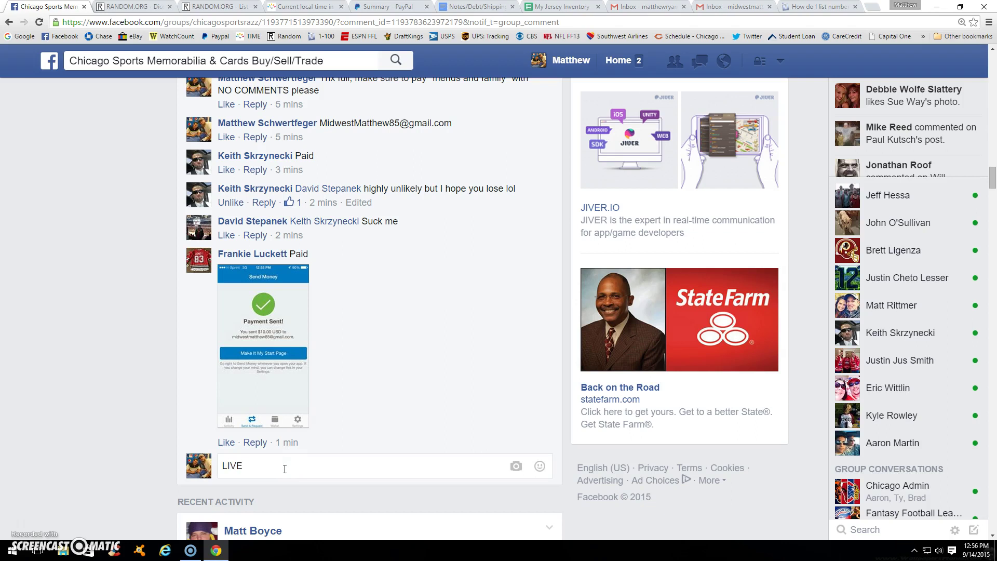
{"action": "key", "text": "Return"}
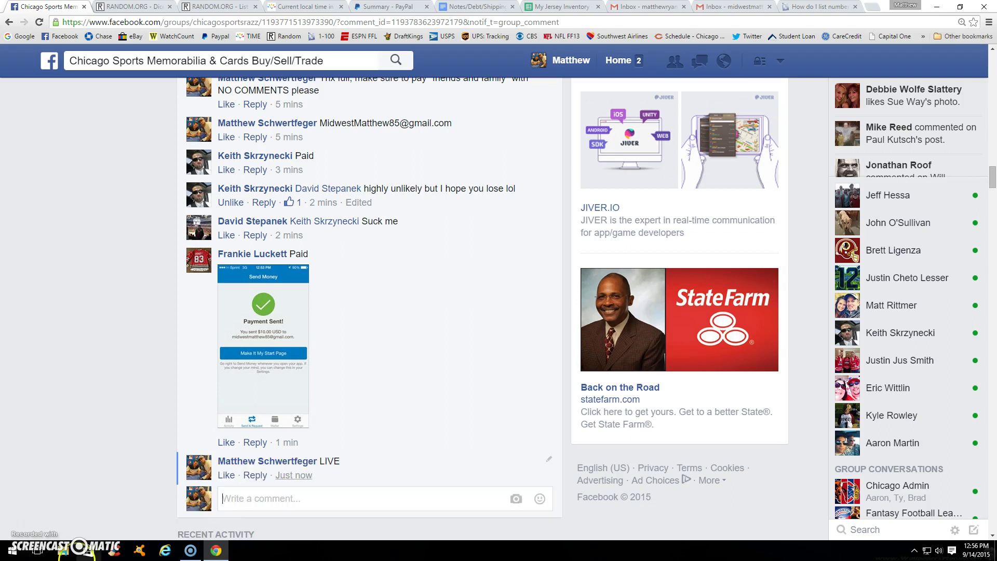
{"action": "left_click", "coordinate": [305, 7]}
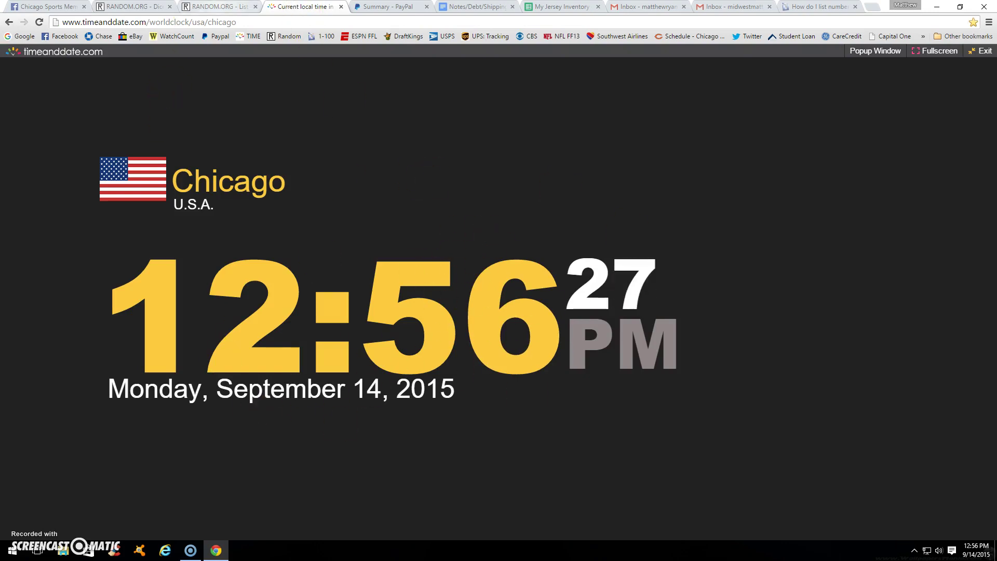
- Paste the copied 45-spot list into the RANDOM.ORG List Randomizer
{"action": "left_click", "coordinate": [219, 7]}
{"action": "left_click", "coordinate": [221, 370]}
{"action": "right_click", "coordinate": [222, 370]}
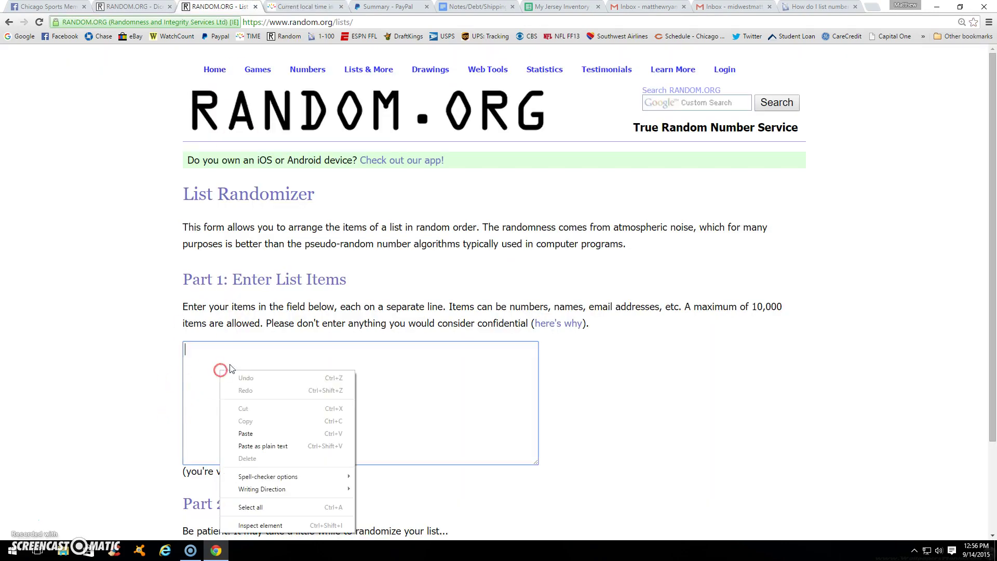
{"action": "left_click", "coordinate": [272, 432]}
{"action": "left_click_drag", "start_coordinate": [533, 434], "coordinate": [534, 360]}
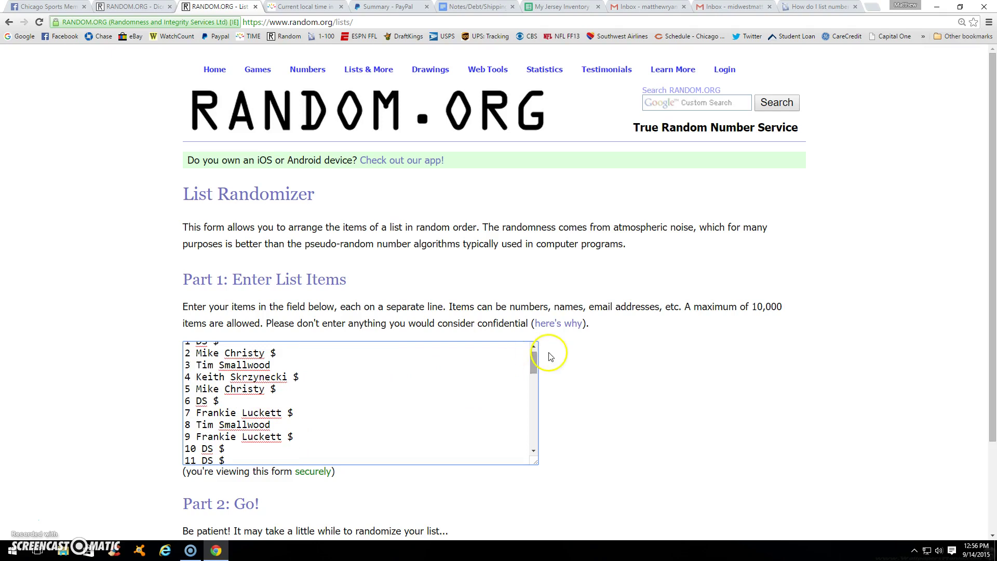
{"action": "left_click_drag", "start_coordinate": [533, 363], "coordinate": [533, 358]}
- Roll two dice on the Dice Roller, getting 1 and 5, and return to the randomizer
{"action": "key", "text": "ctrl+shift+Tab"}
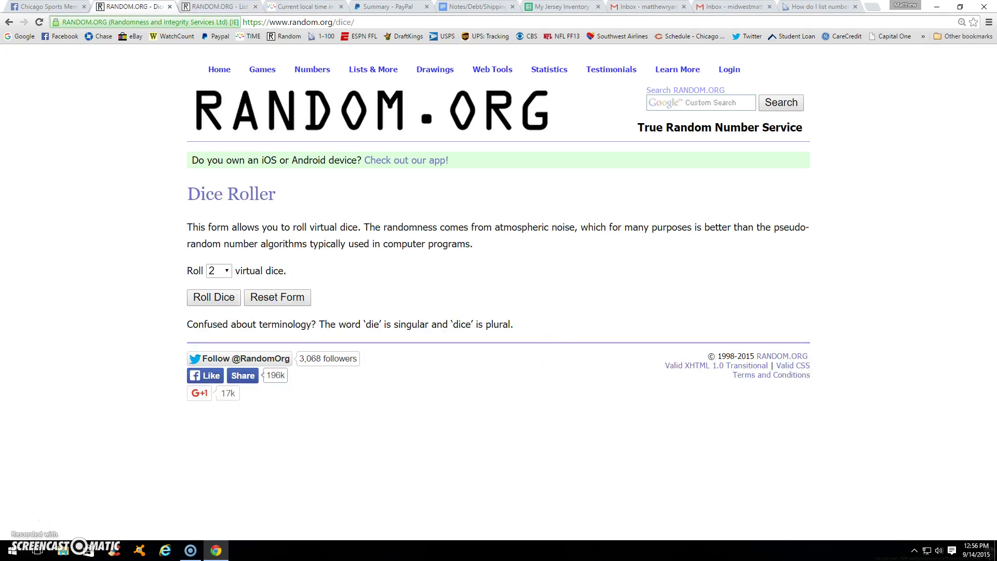
{"action": "left_click", "coordinate": [213, 297]}
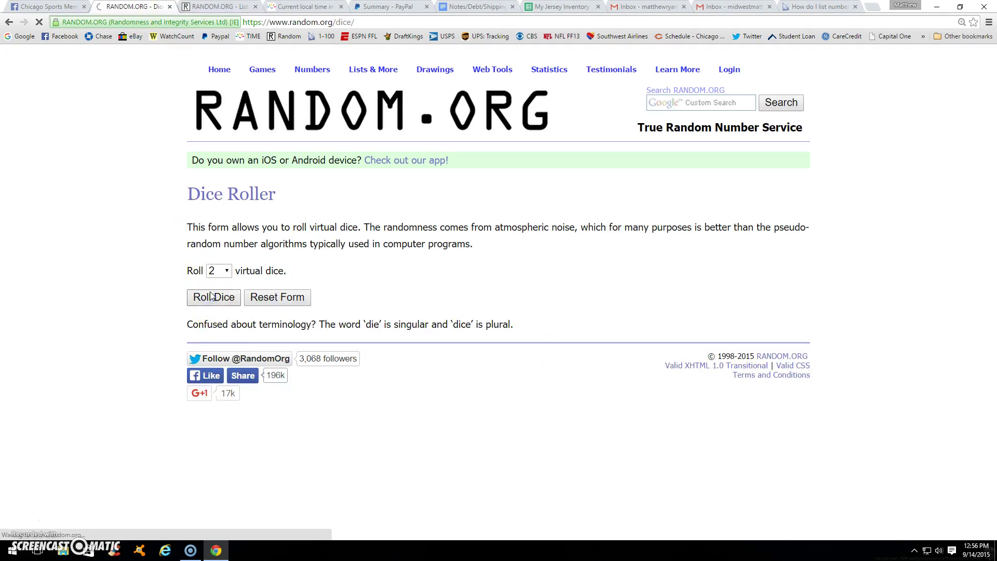
{"action": "left_click", "coordinate": [217, 6]}
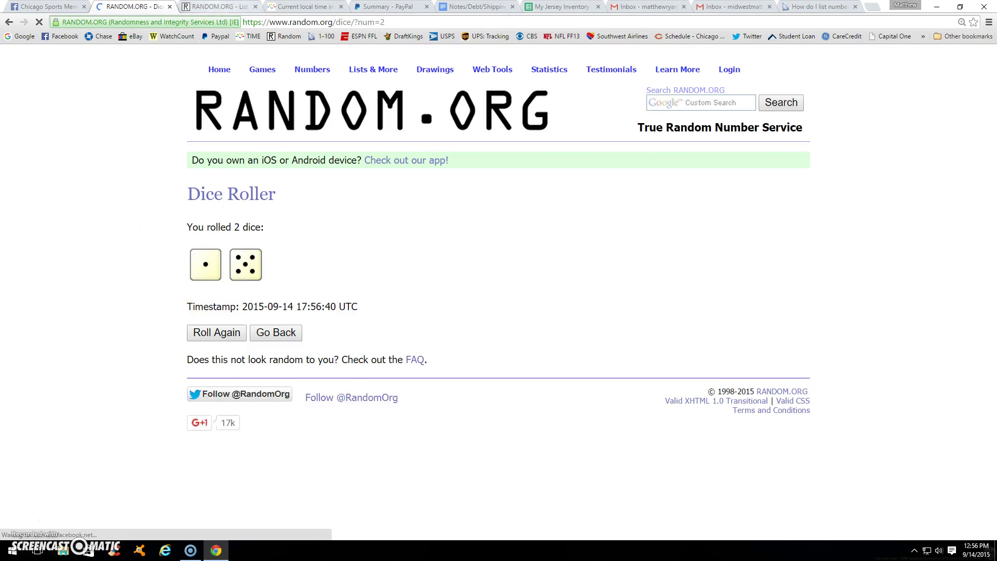
{"action": "scroll", "coordinate": [65, 261], "scroll_direction": "down", "scroll_amount": 3}
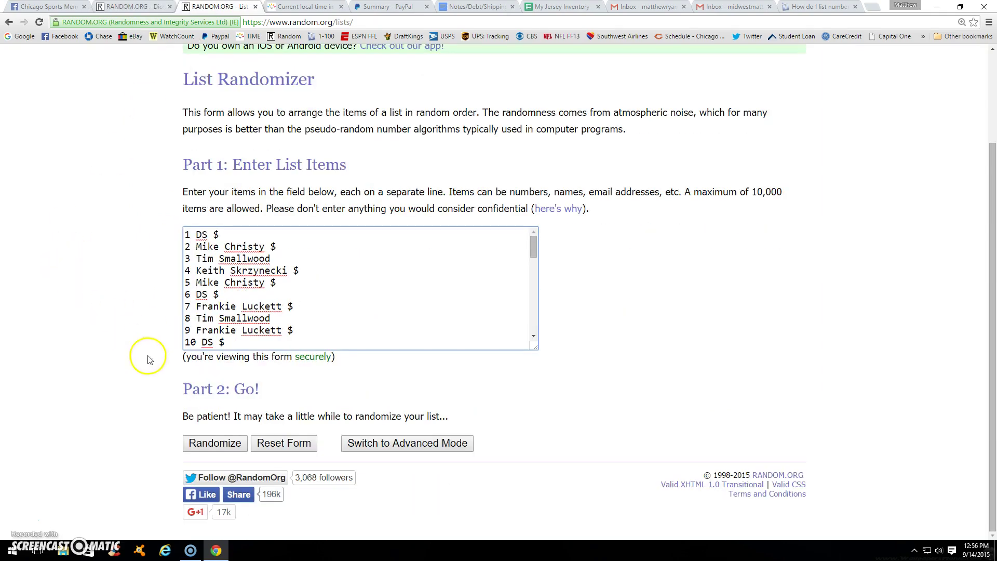
- Randomize the 45-spot list five times in a row
{"action": "left_click", "coordinate": [212, 443]}
{"action": "scroll", "coordinate": [212, 351], "scroll_direction": "down", "scroll_amount": 5}
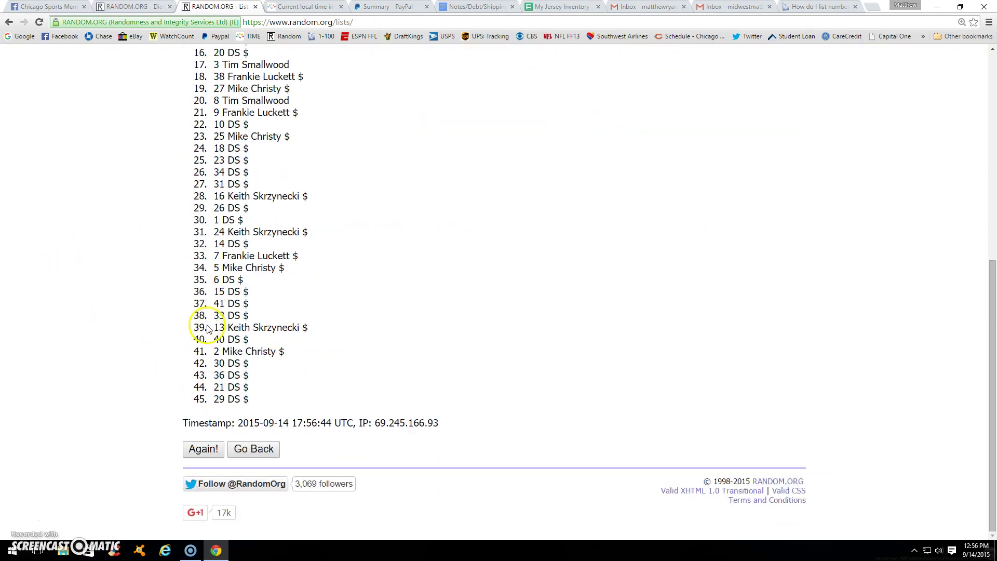
{"action": "left_click", "coordinate": [203, 449]}
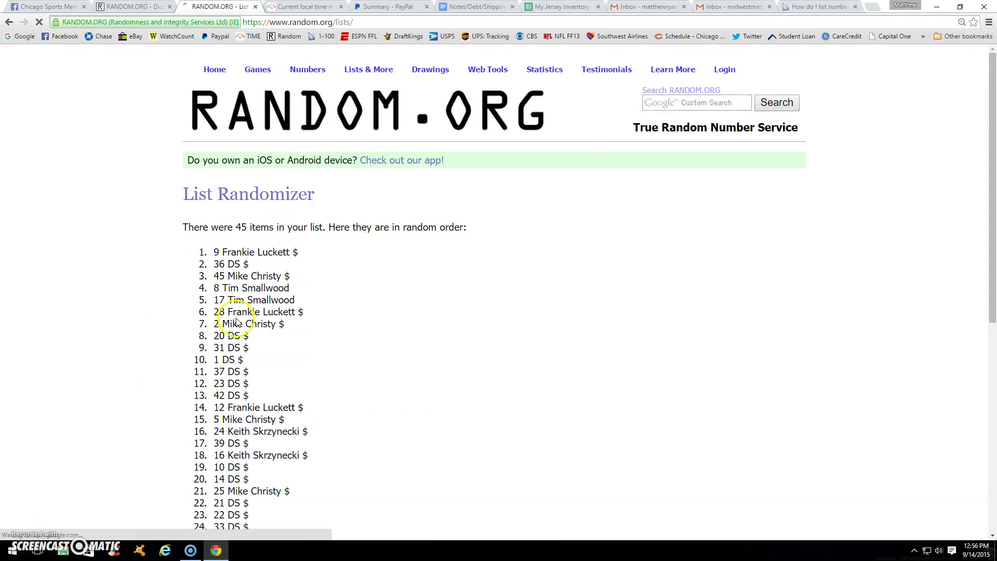
{"action": "scroll", "coordinate": [203, 351], "scroll_direction": "down", "scroll_amount": 5}
{"action": "left_click", "coordinate": [201, 449]}
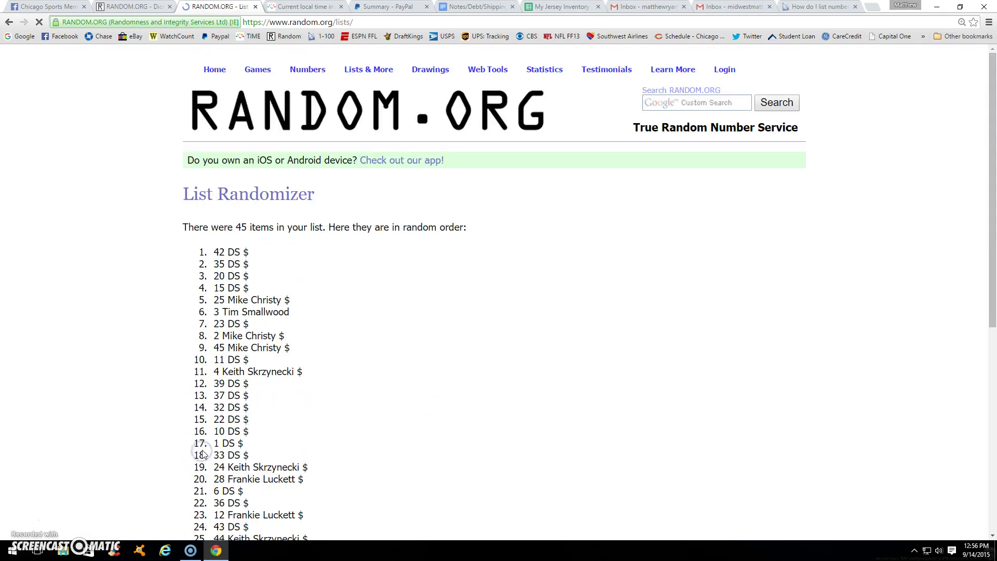
{"action": "scroll", "coordinate": [203, 452], "scroll_direction": "down", "scroll_amount": 5}
{"action": "left_click", "coordinate": [202, 449]}
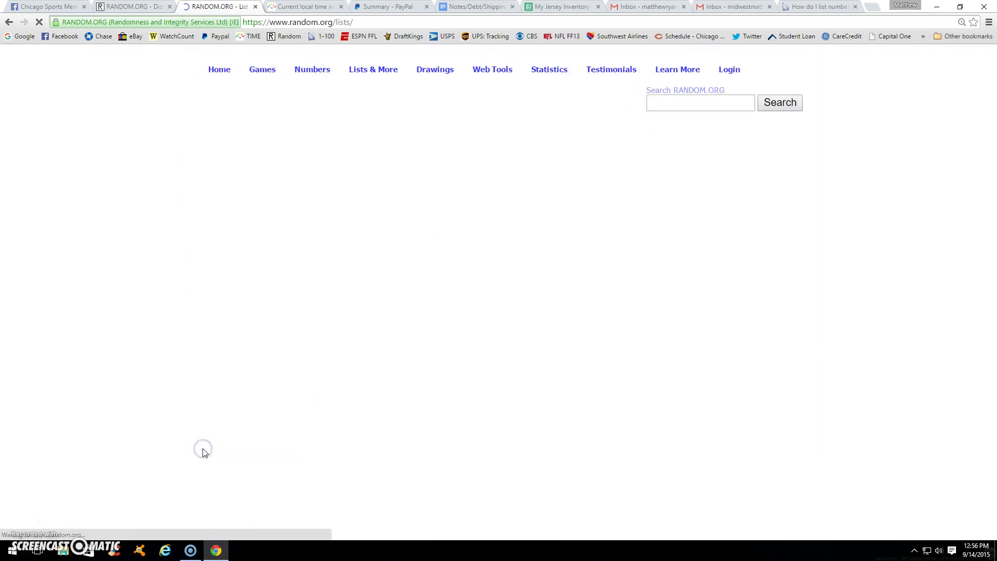
{"action": "scroll", "coordinate": [204, 452], "scroll_direction": "down", "scroll_amount": 5}
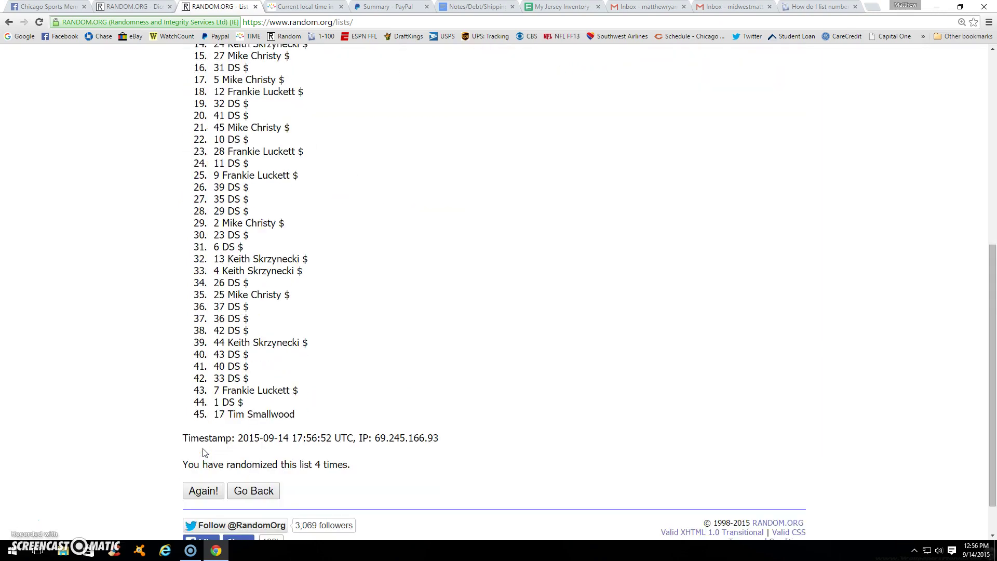
{"action": "left_click", "coordinate": [201, 491]}
- Highlight the 45-item and five-times counts, then show the Chicago clock at 12:57 PM
{"action": "mouse_move", "coordinate": [247, 226]}
{"action": "left_mouse_down"}
{"action": "mouse_move", "coordinate": [226, 227]}
{"action": "mouse_move", "coordinate": [289, 227]}
{"action": "left_mouse_up"}
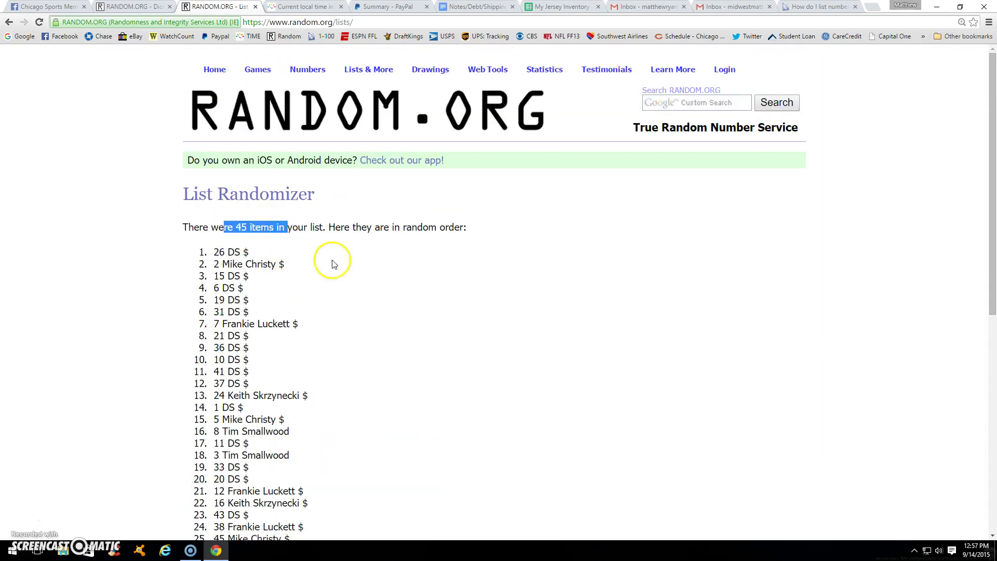
{"action": "scroll", "coordinate": [333, 265], "scroll_direction": "down", "scroll_amount": 5}
{"action": "left_click_drag", "start_coordinate": [298, 465], "coordinate": [343, 465]}
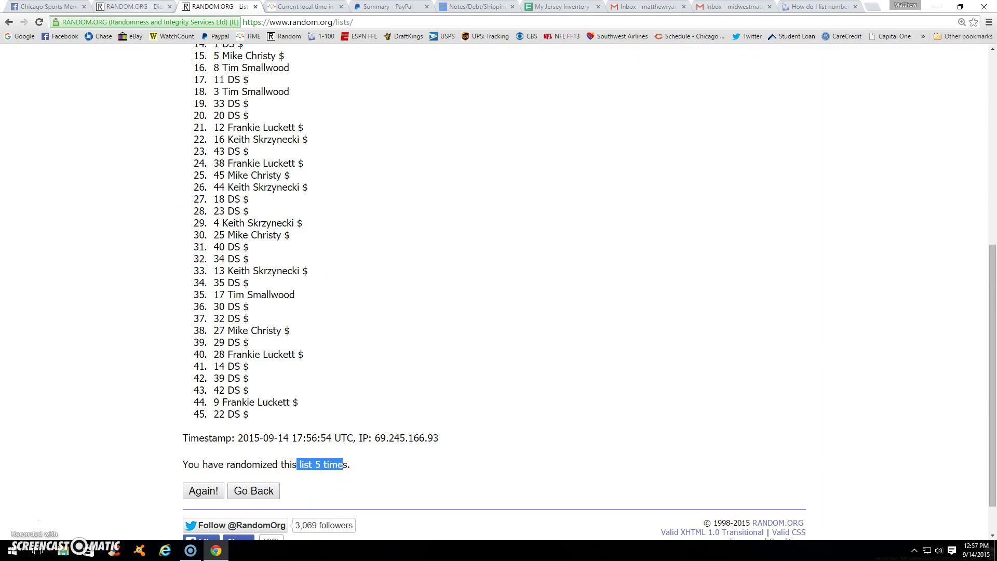
{"action": "key", "text": "ctrl+shift+Tab"}
{"action": "left_click", "coordinate": [304, 7]}
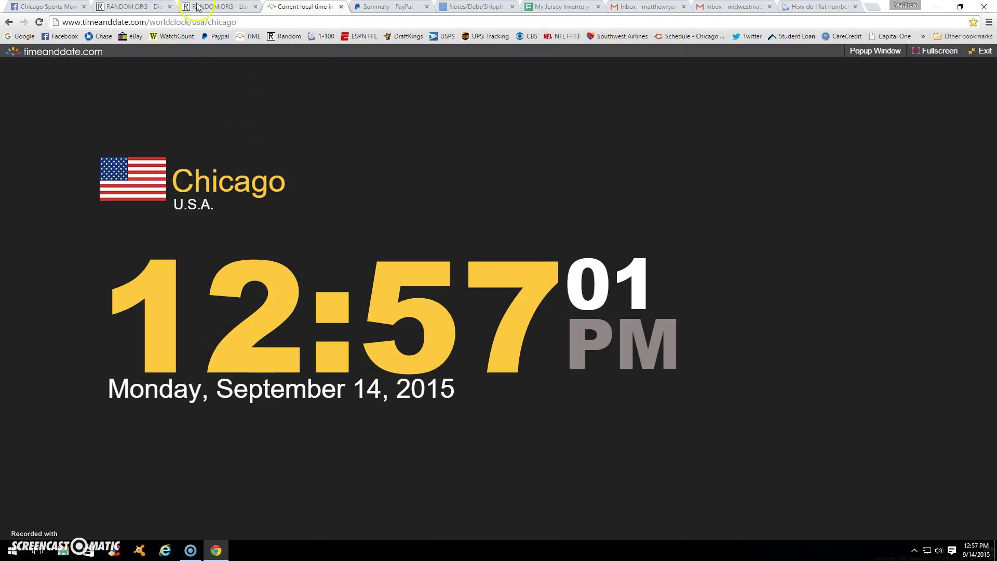
- Randomize the list a sixth time, leaving spot 41 DS $ on top
{"action": "left_click", "coordinate": [211, 7]}
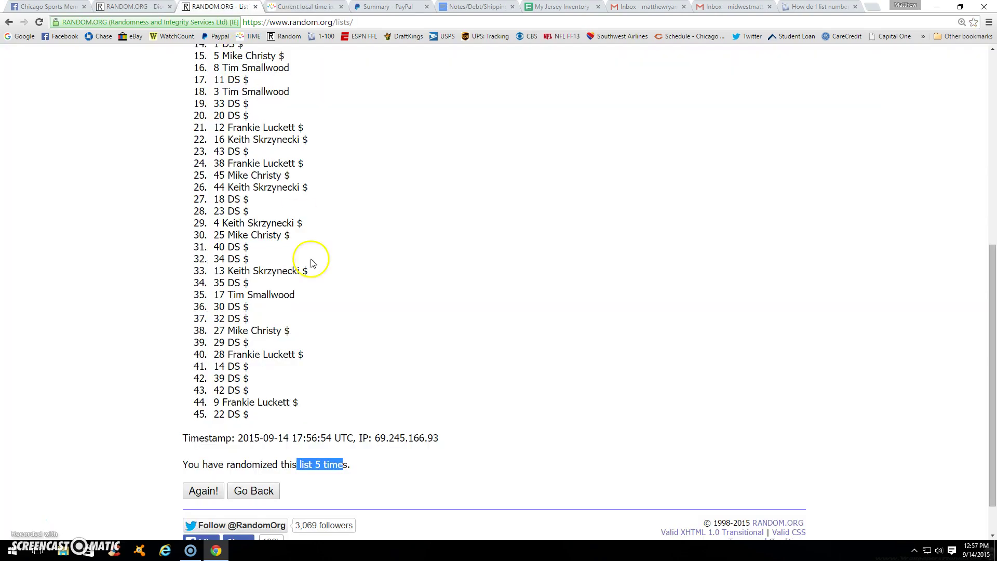
{"action": "left_click", "coordinate": [203, 490]}
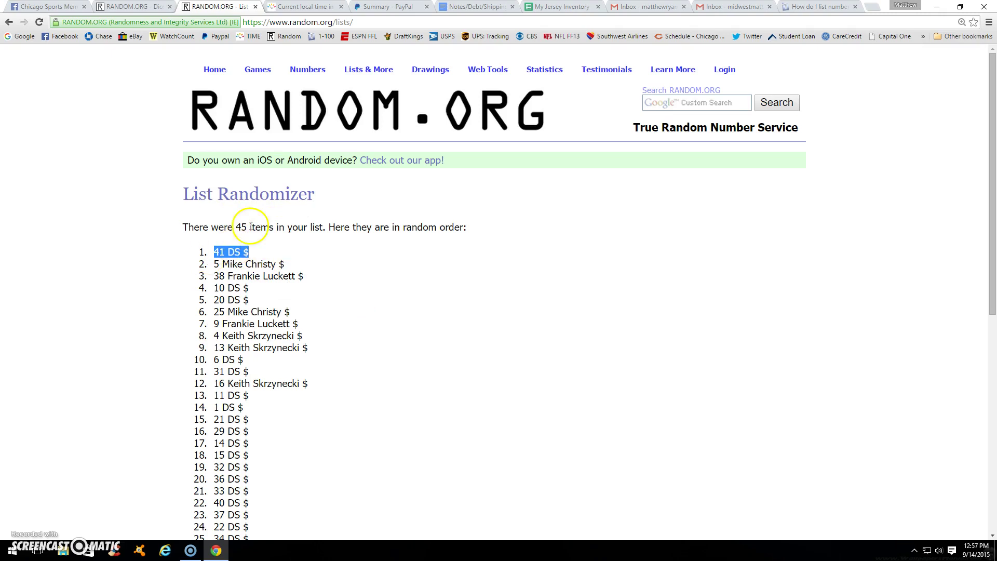
{"action": "scroll", "coordinate": [250, 233], "scroll_direction": "down", "scroll_amount": 3}
{"action": "scroll", "coordinate": [281, 281], "scroll_direction": "down", "scroll_amount": 5}
{"action": "scroll", "coordinate": [312, 351], "scroll_direction": "down", "scroll_amount": 5}
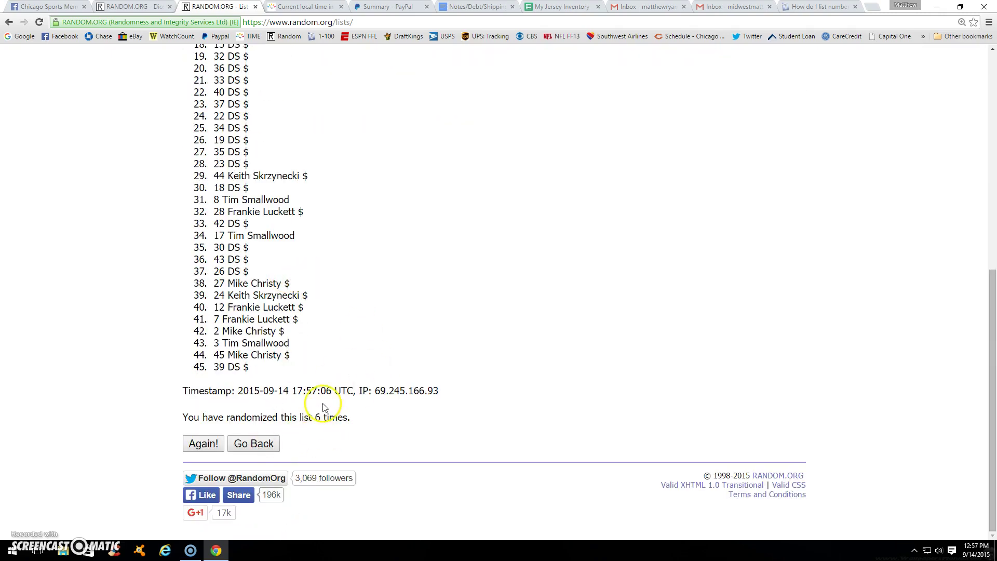
- Glance back at the 1-and-5 dice roll, then show the Chicago clock reading 12:57:17 PM
{"action": "left_click", "coordinate": [128, 7]}
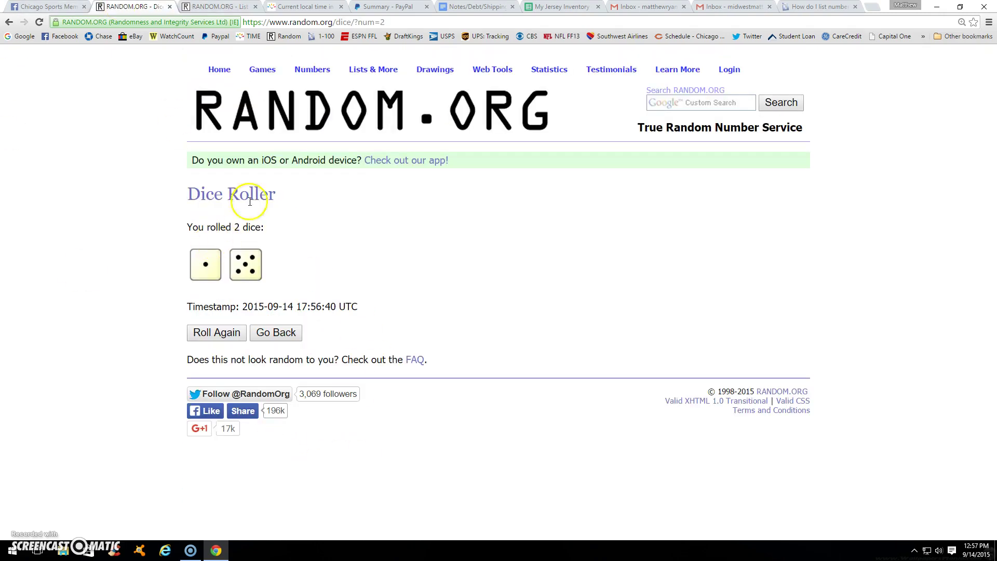
{"action": "left_click", "coordinate": [304, 7]}
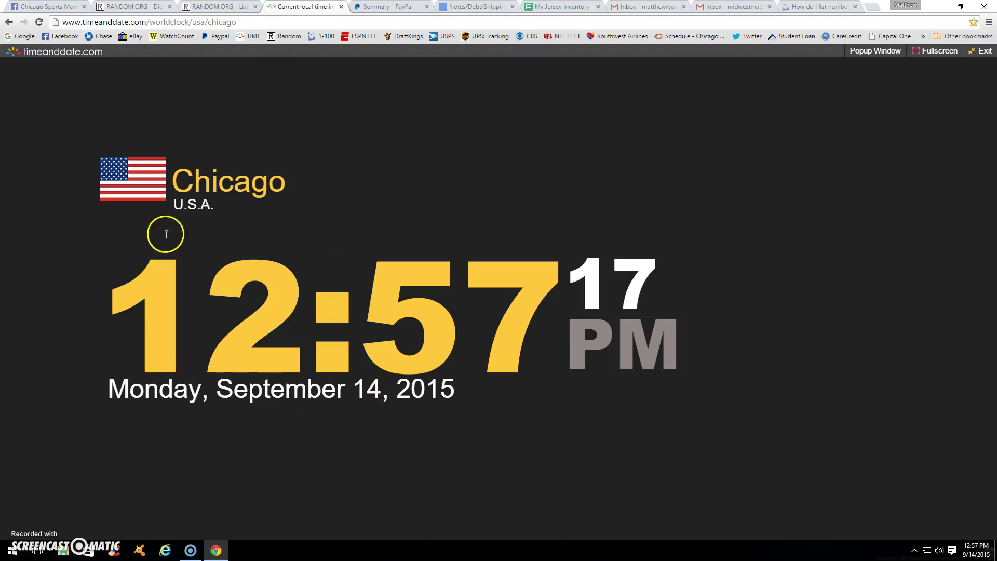